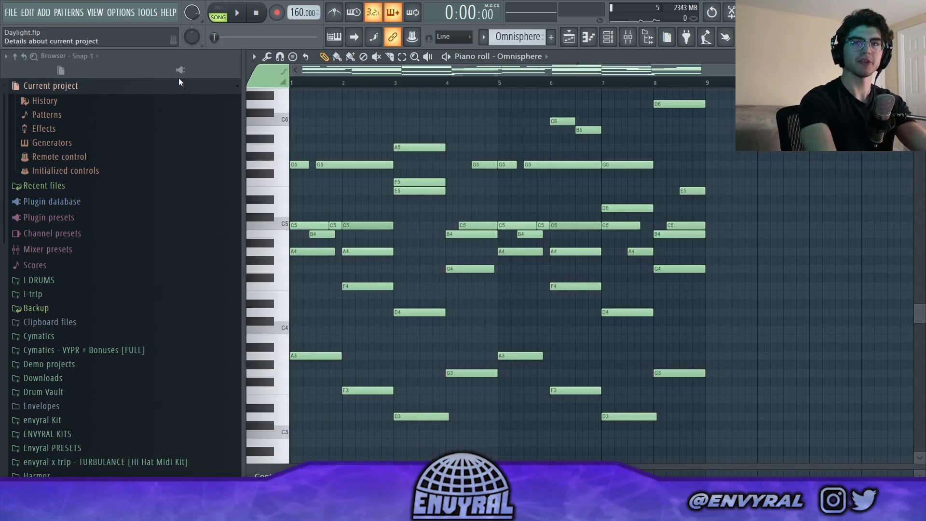
Step: Play the Omnisphere melody from its piano roll, play it with the HalfTime effect on its mixer track, and close the effect
key(space)
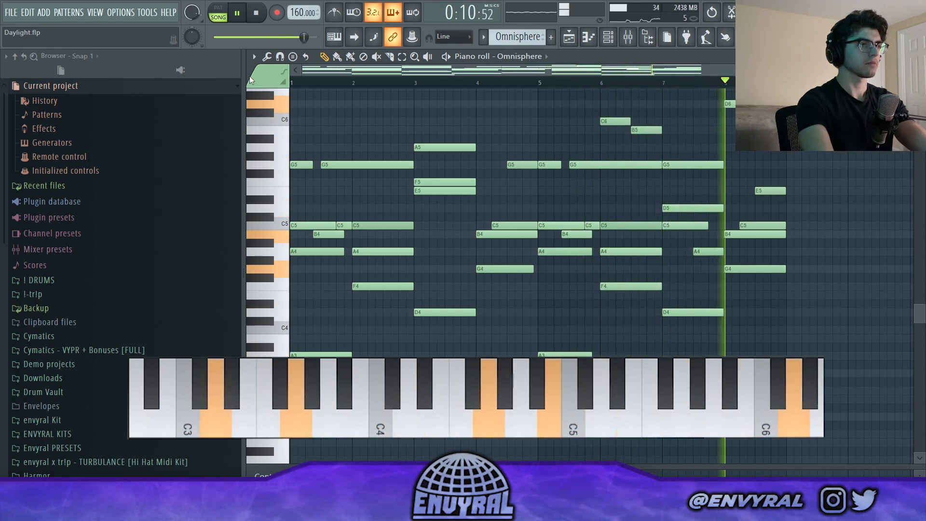
key(space)
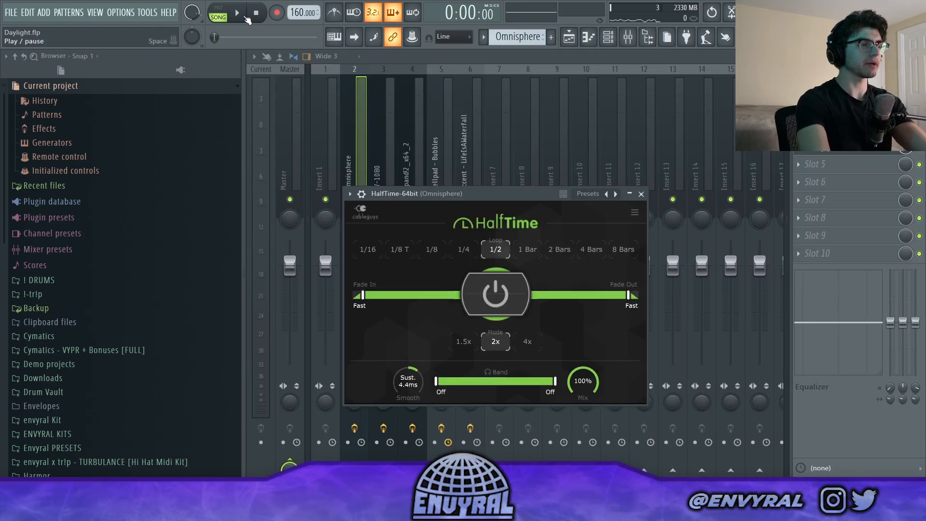
click(245, 16)
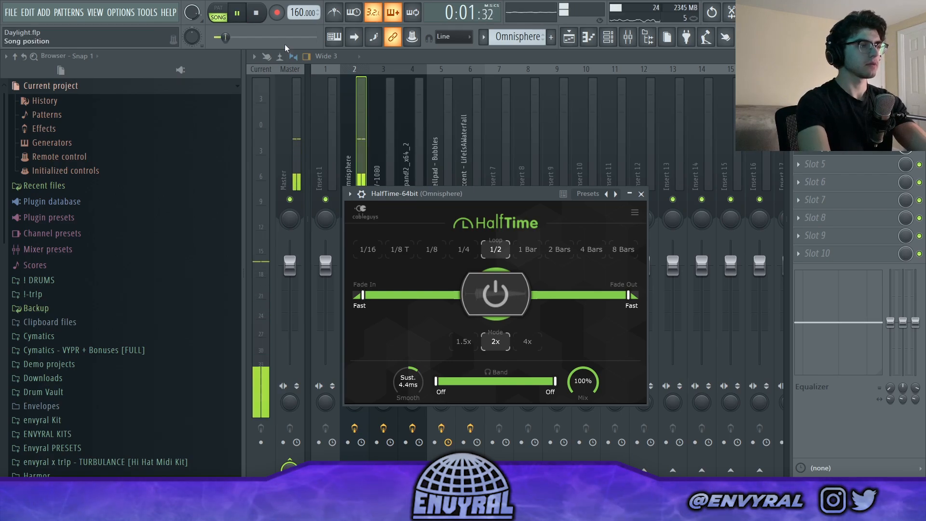
click(641, 193)
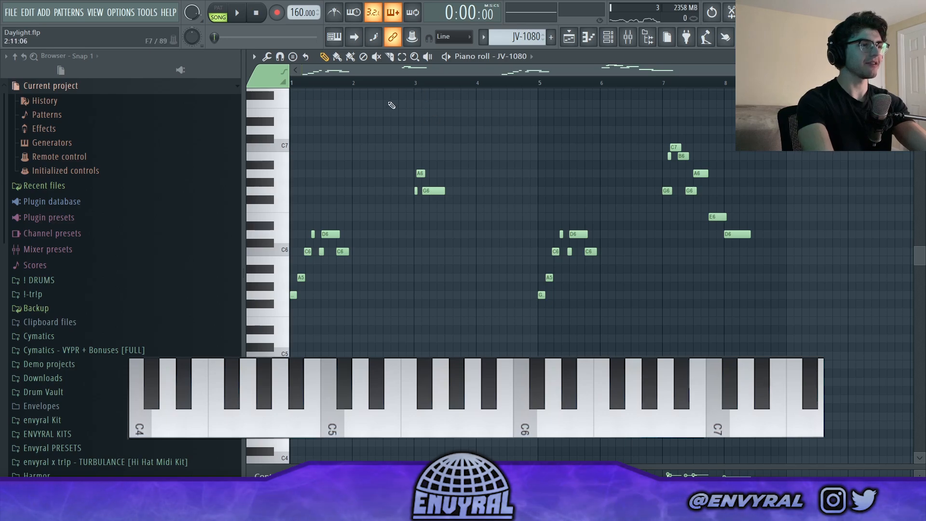
Step: Play the JV-1080 counter-melody
click(608, 38)
click(237, 14)
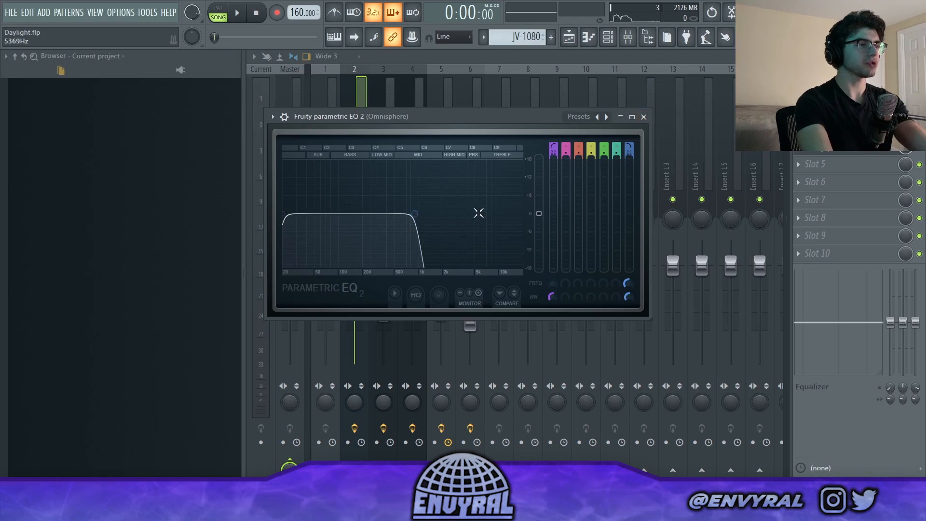
Step: Play the Xpand!2_x64_2 pattern in the piano roll and inspect the Fruity Reeverb 2 and Fruity Flangus effects on its mixer track
click(569, 37)
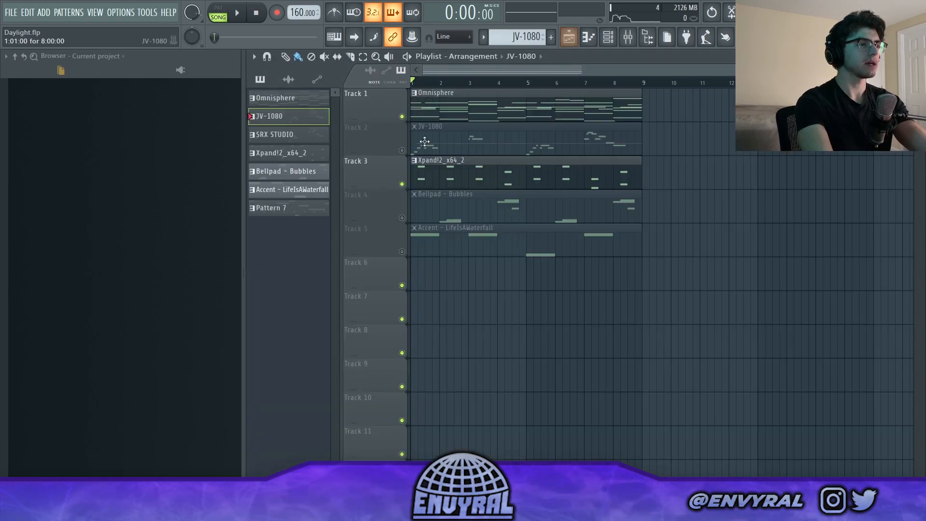
double_click(439, 174)
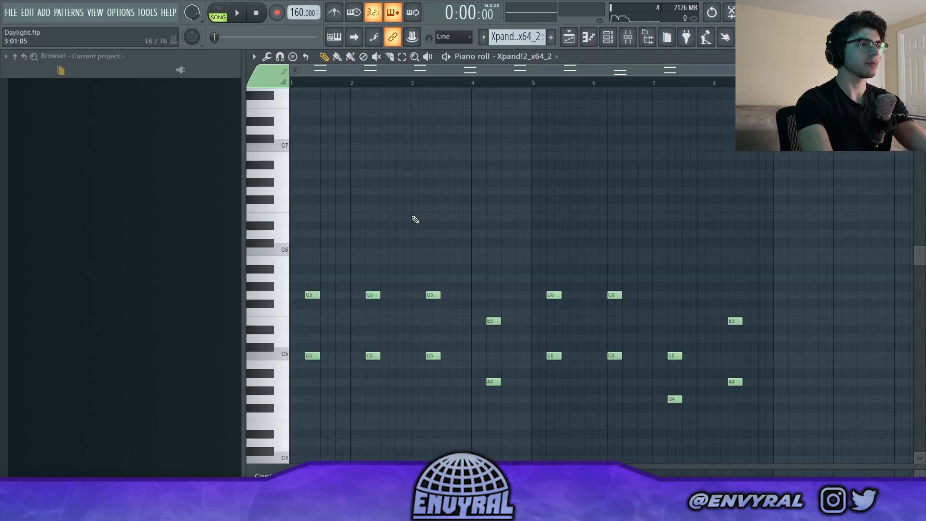
key(space)
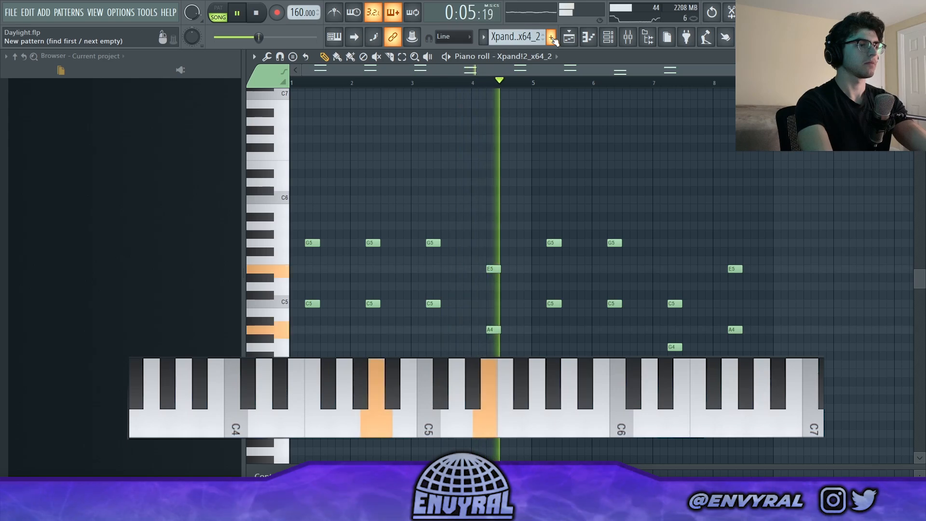
key(space)
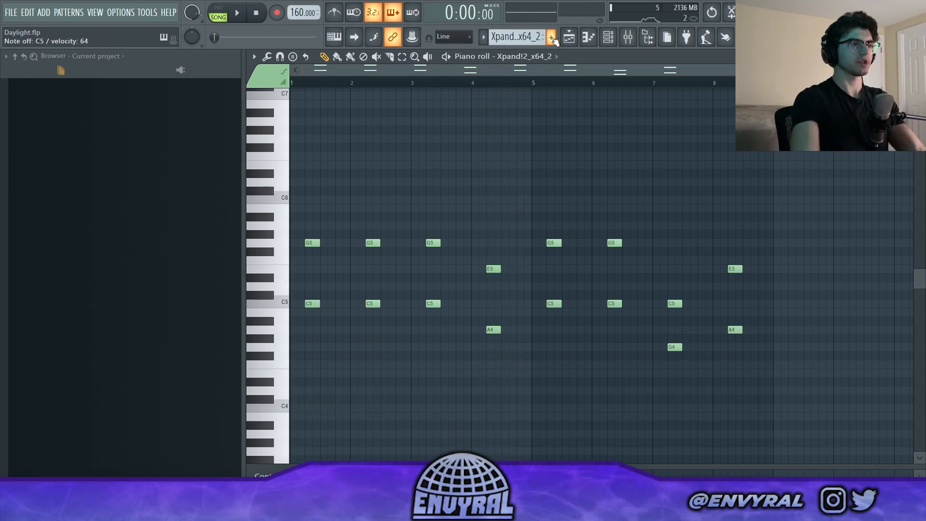
click(627, 37)
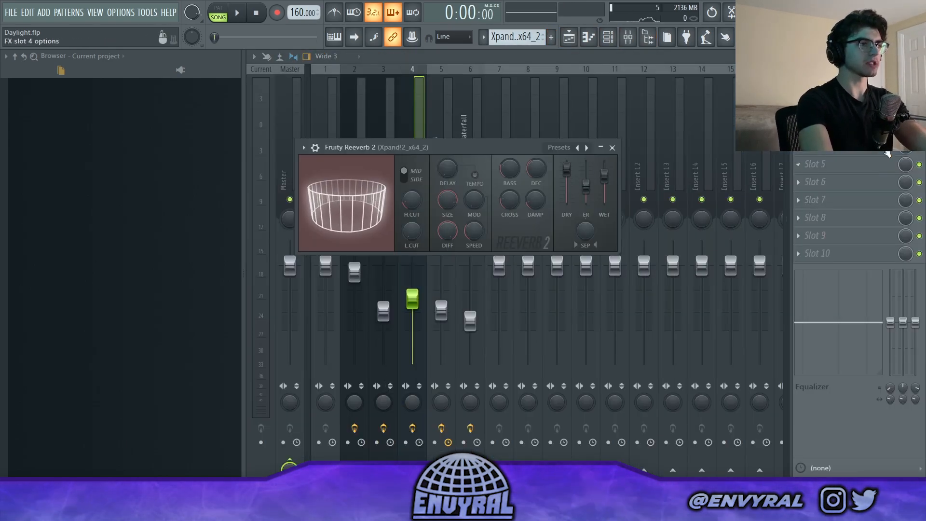
click(829, 128)
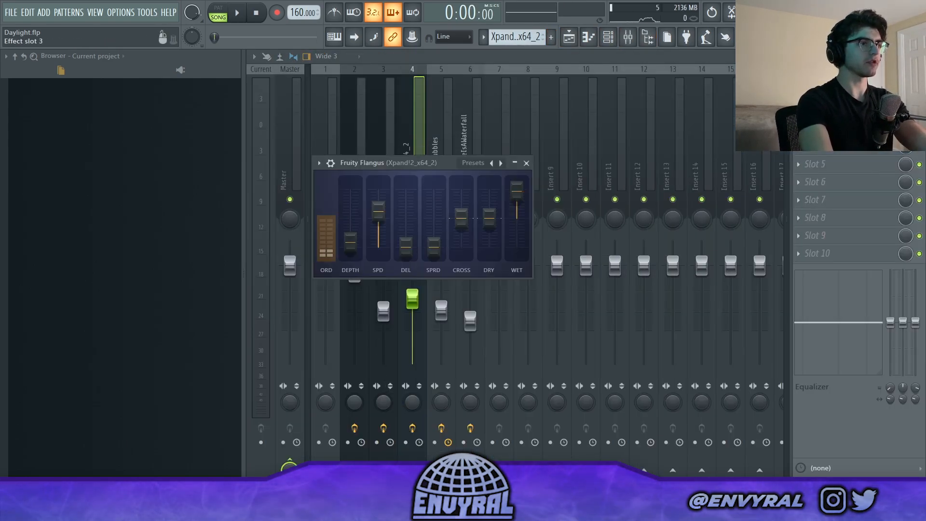
Step: Play the playlist arrangement with the Omnisphere and Xpand!2 layers, and unmute Track 4 holding the Bellpad - Bubbles clip
click(569, 37)
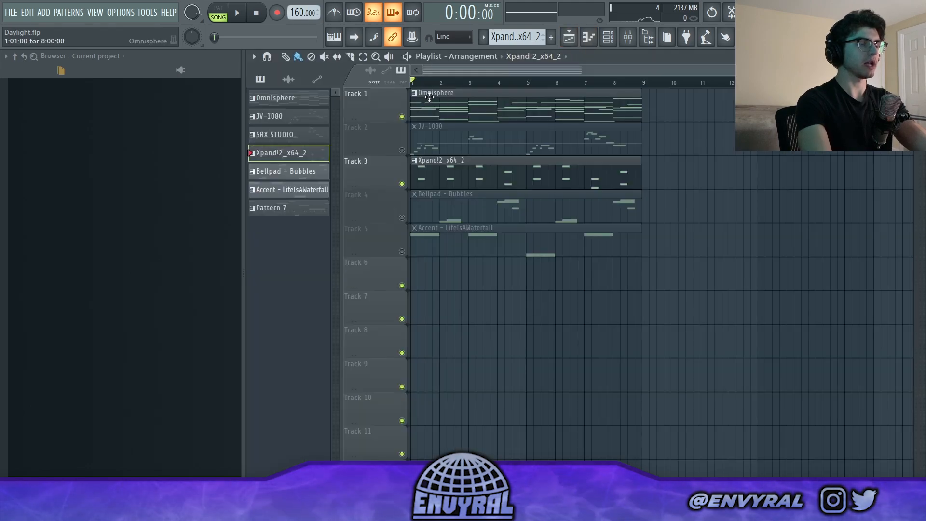
key(space)
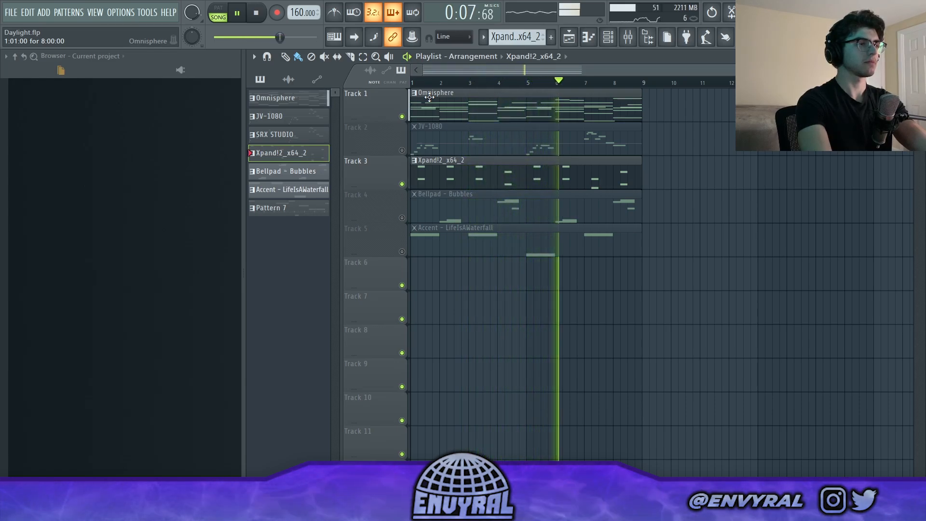
key(space)
click(402, 217)
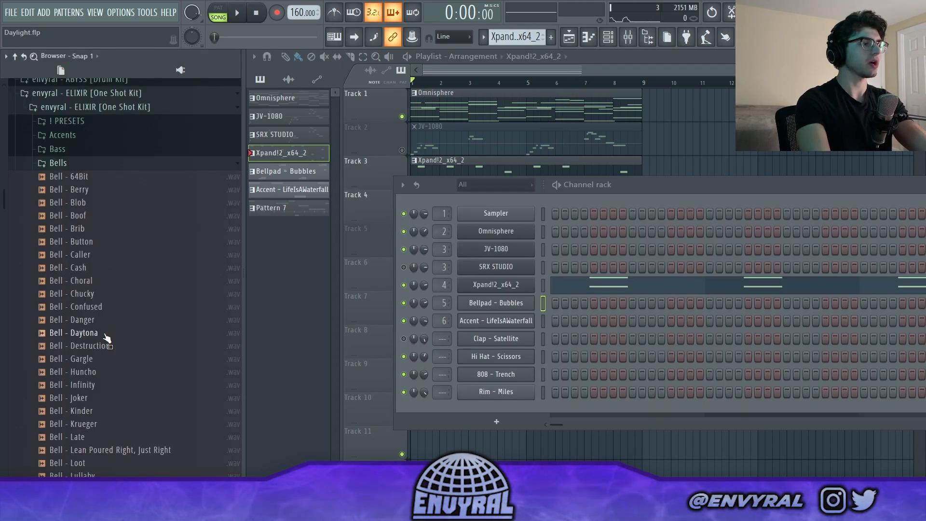
Step: Preview the Bellpad - Bubbles sample from the ELIXIR one-shot kit and play its pattern in the piano roll
scroll(106, 338, down, 12)
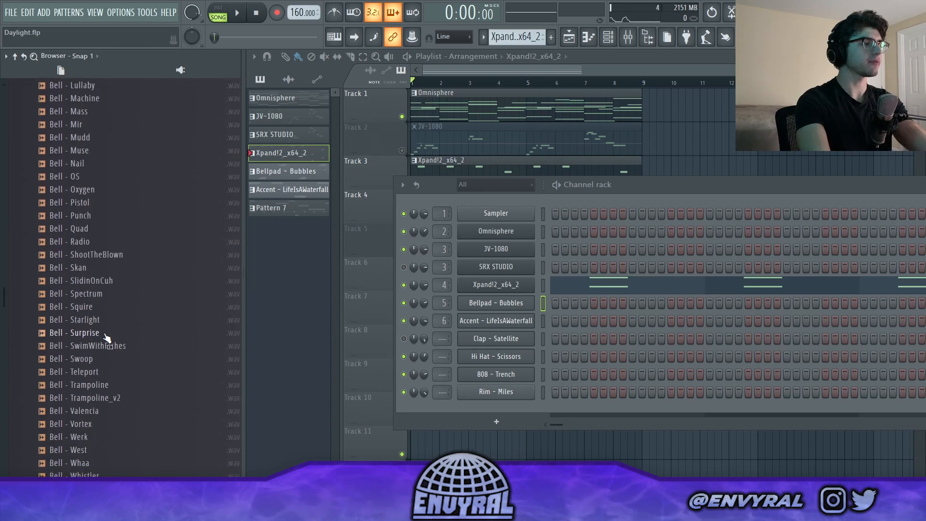
click(107, 450)
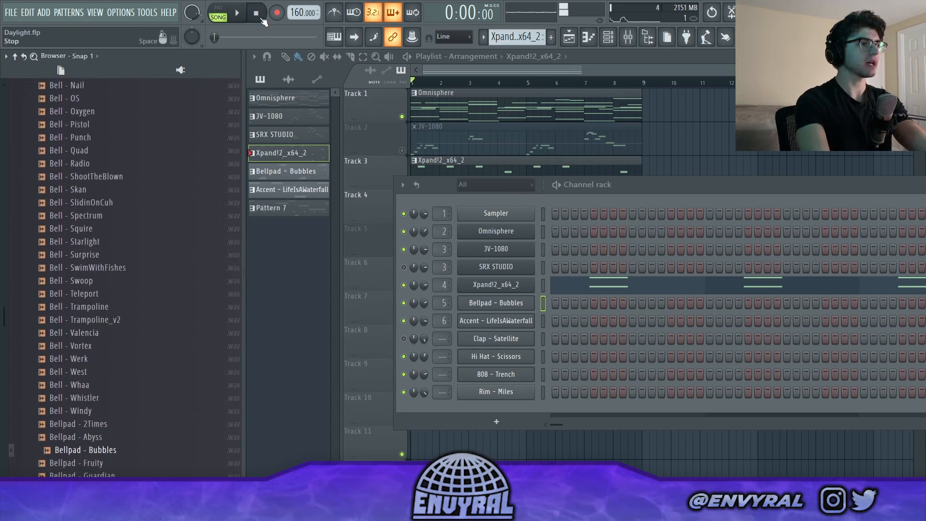
click(496, 303)
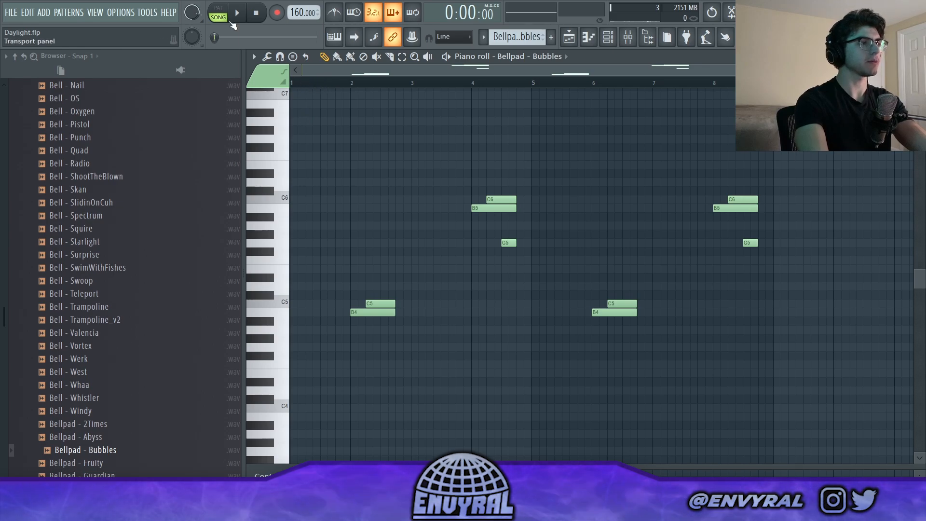
click(238, 15)
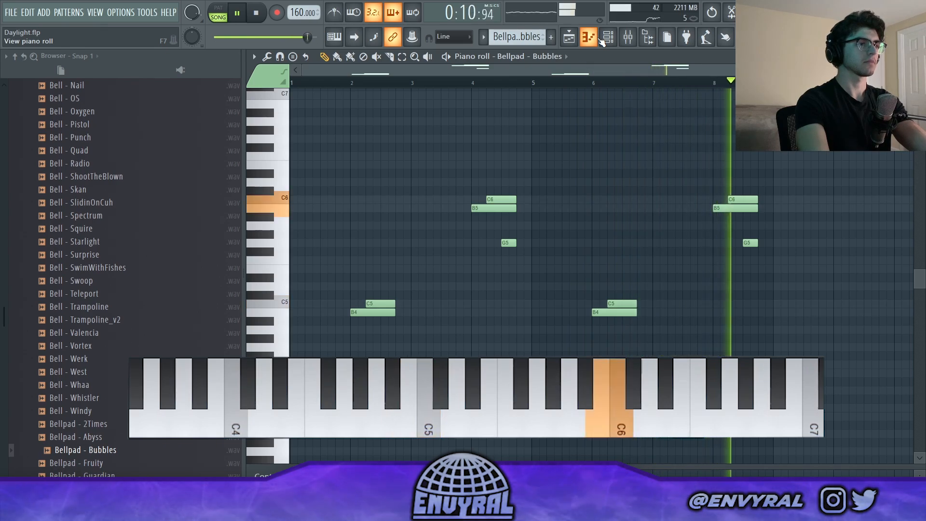
key(space)
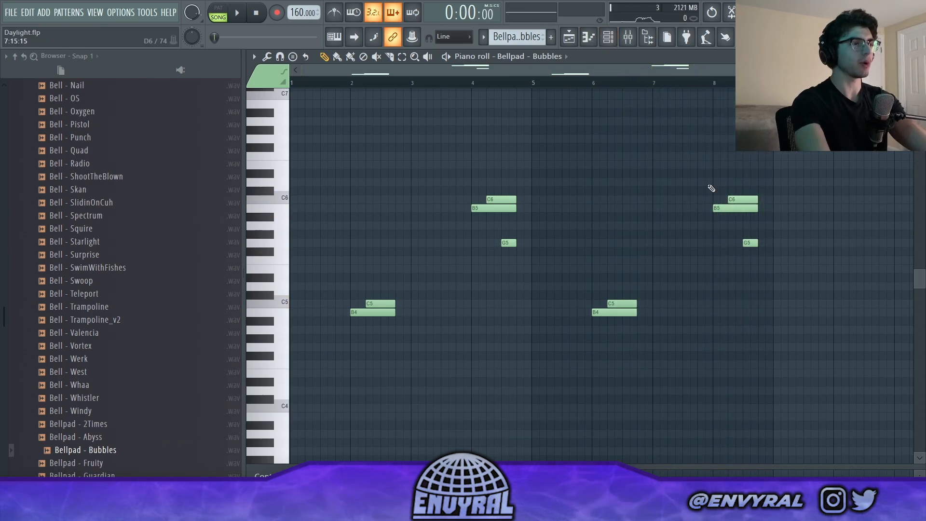
Step: Preview the Accent - LifeIsAWaterfall sample from the ELIXIR kit's Accents folder and play its part
click(606, 38)
click(607, 39)
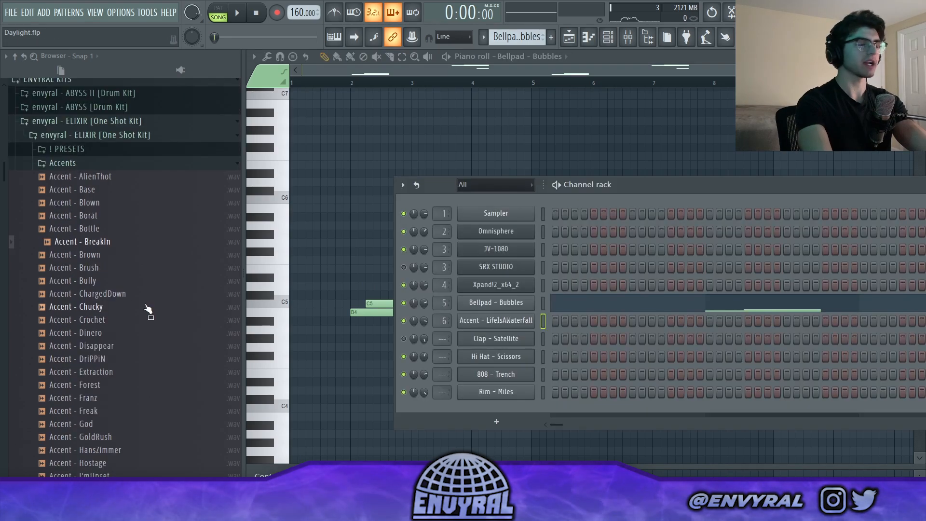
scroll(146, 310, down, 4)
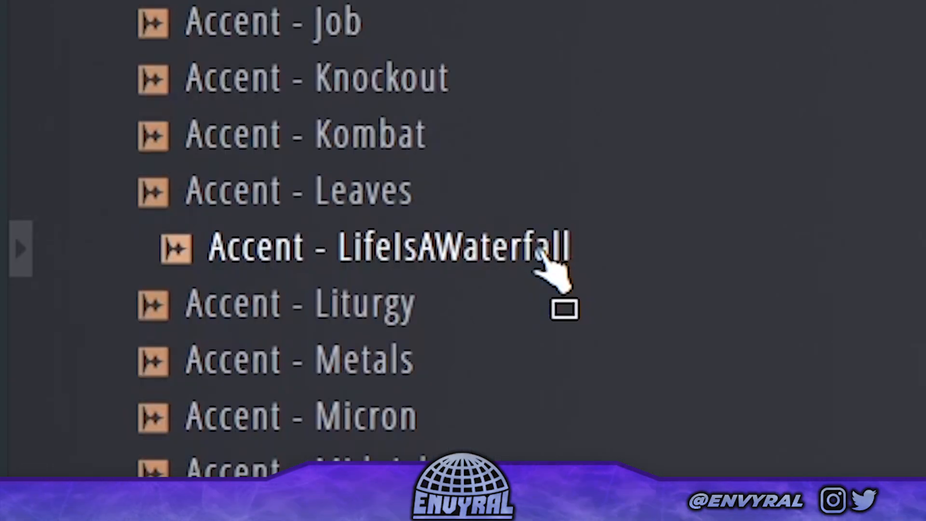
drag(538, 270, 497, 328)
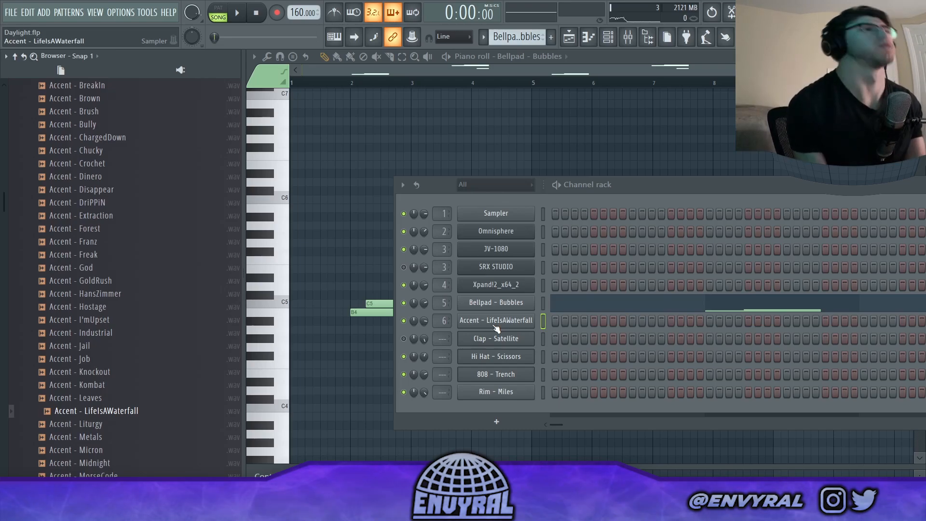
click(242, 15)
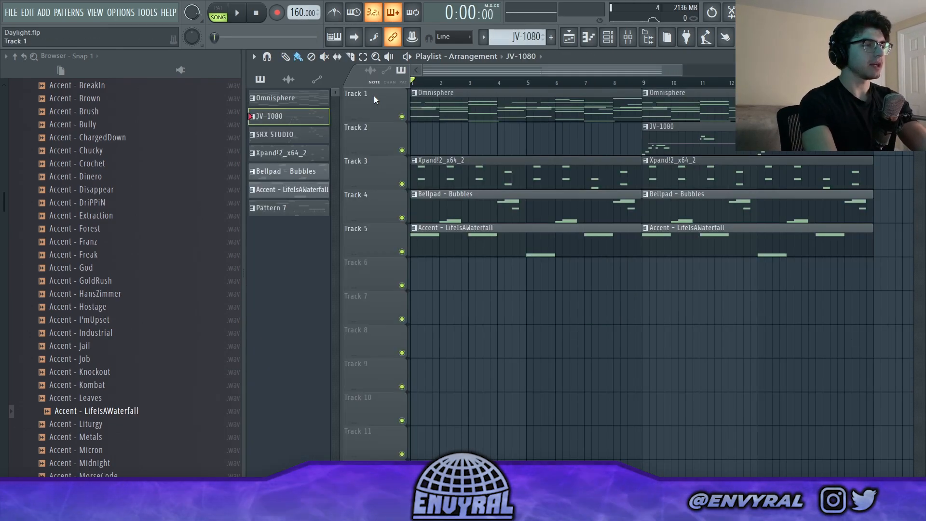
Step: In the 808 - Trench piano roll, lower the second note to E5 and add an F5 note lasting from bar 2 to bar 3
key(space)
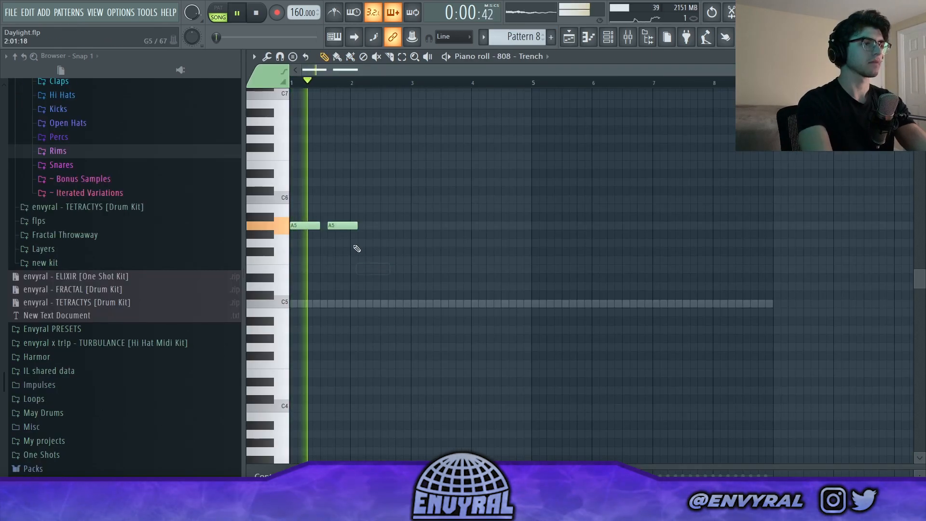
drag(341, 225, 341, 271)
key(space)
click(374, 262)
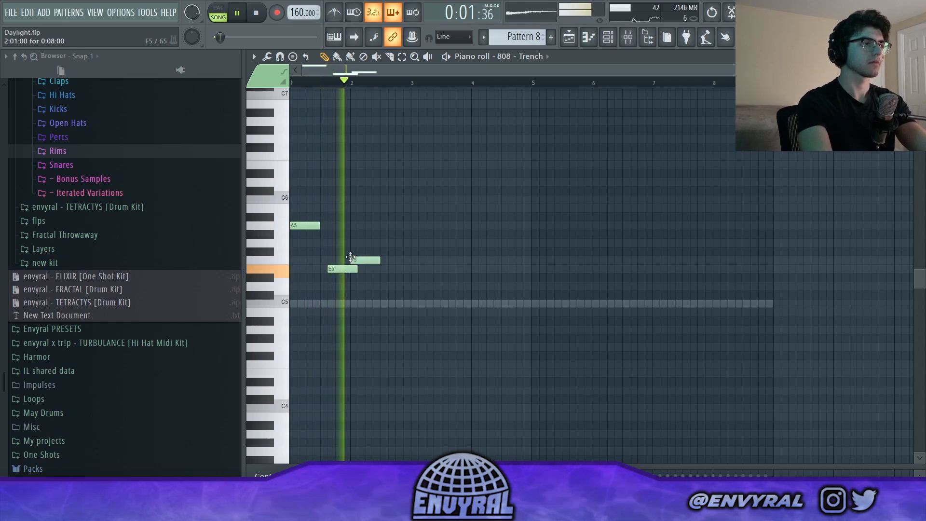
drag(380, 260, 411, 261)
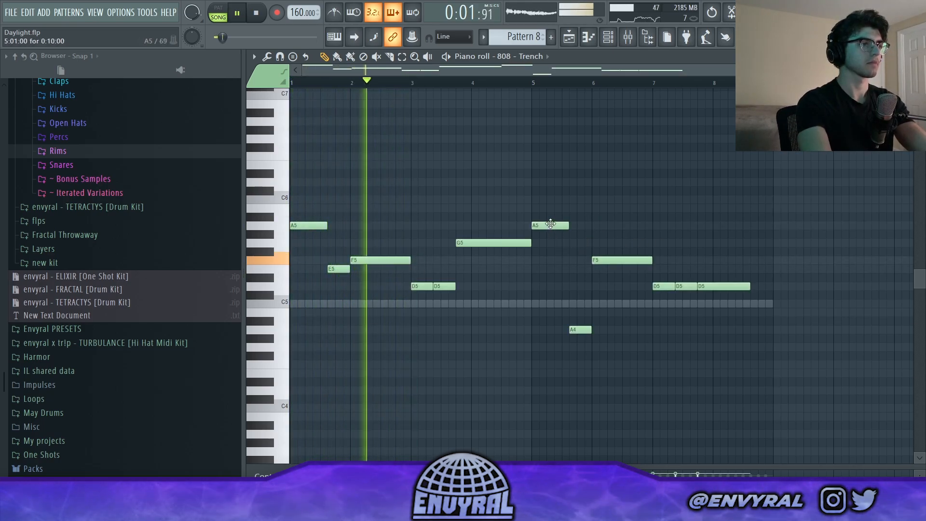
key(ctrl+z)
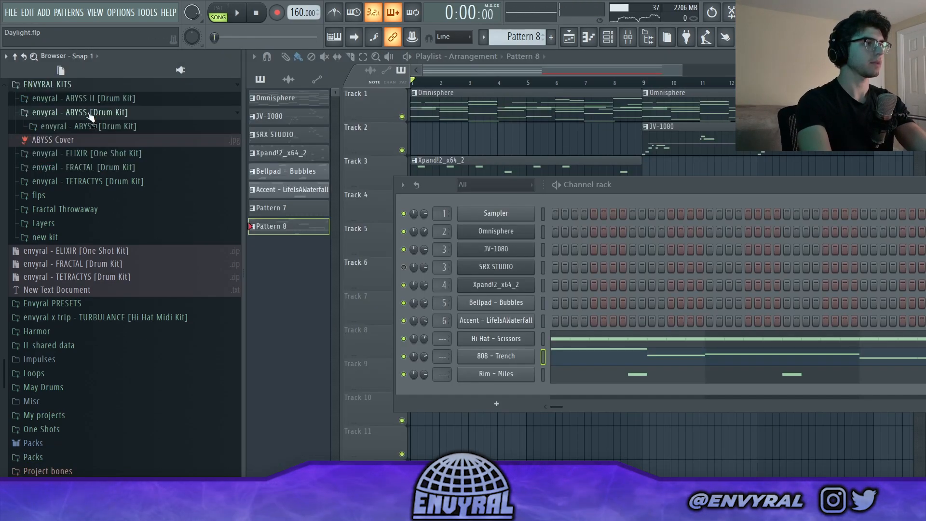
Step: Audition the open hats in the ABYSS drum kit and add Open Hat - Press to the channel rack
click(82, 126)
click(77, 210)
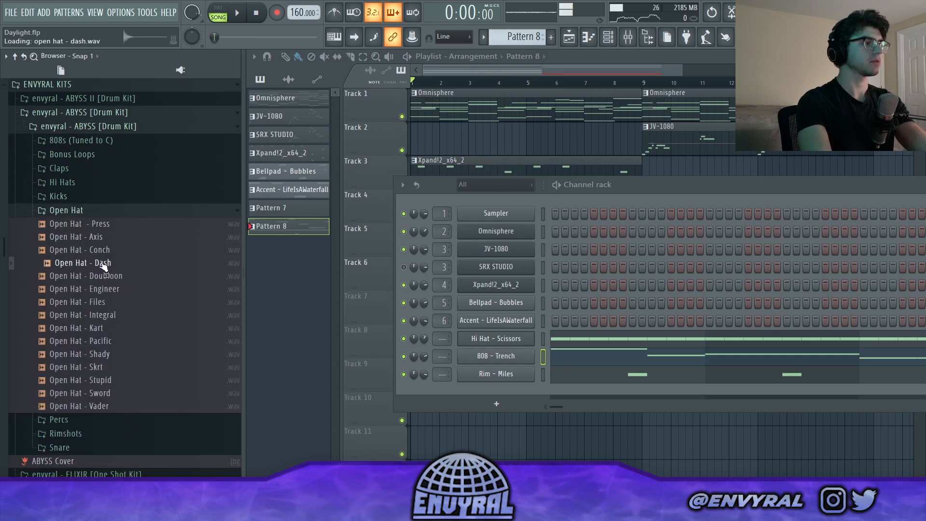
click(96, 249)
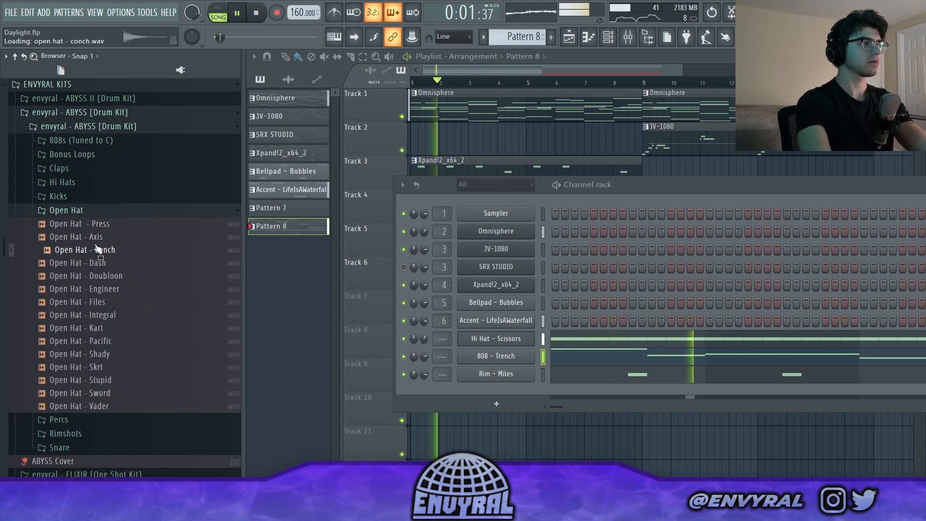
drag(97, 240, 523, 386)
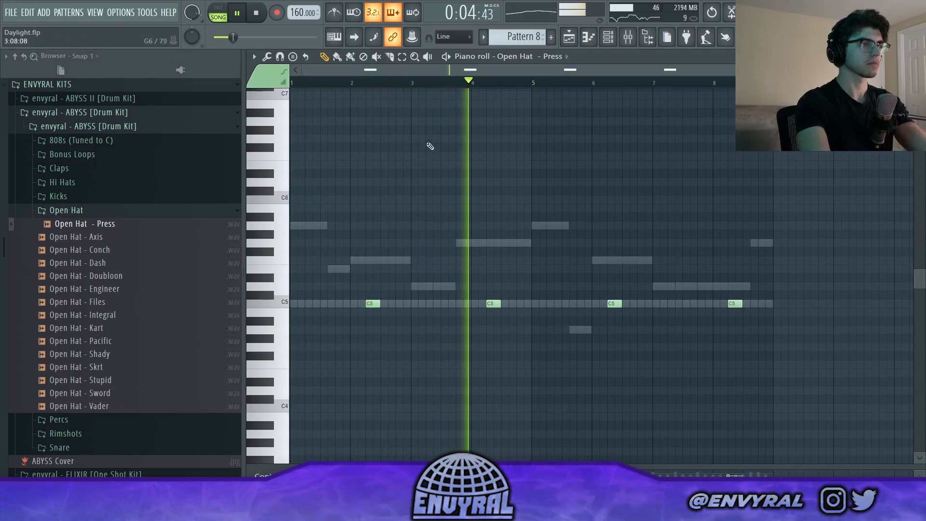
Step: Browse the ABYSS kit's rimshots and audition its snares, including Fortune, Gold, Hunnit, Jag, Kings, Kubo and Mars
click(104, 212)
click(75, 240)
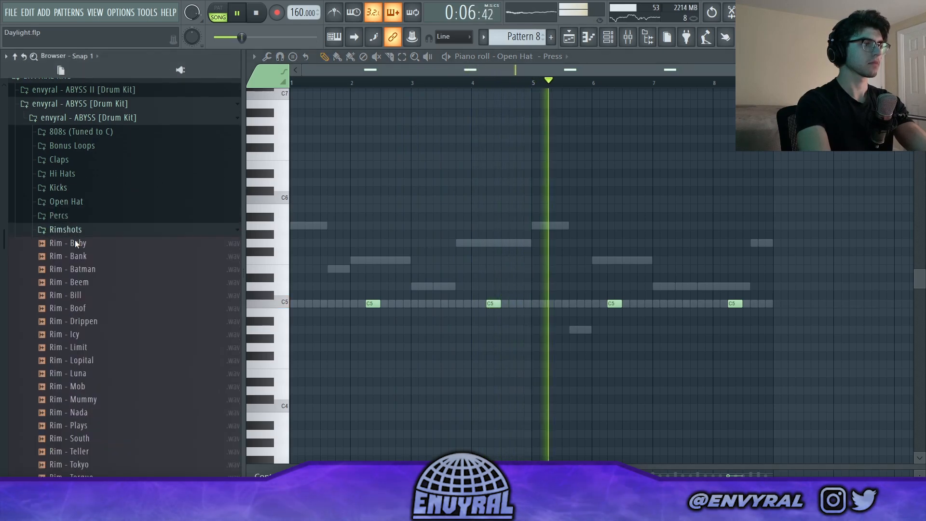
click(75, 232)
click(81, 246)
click(86, 232)
click(91, 245)
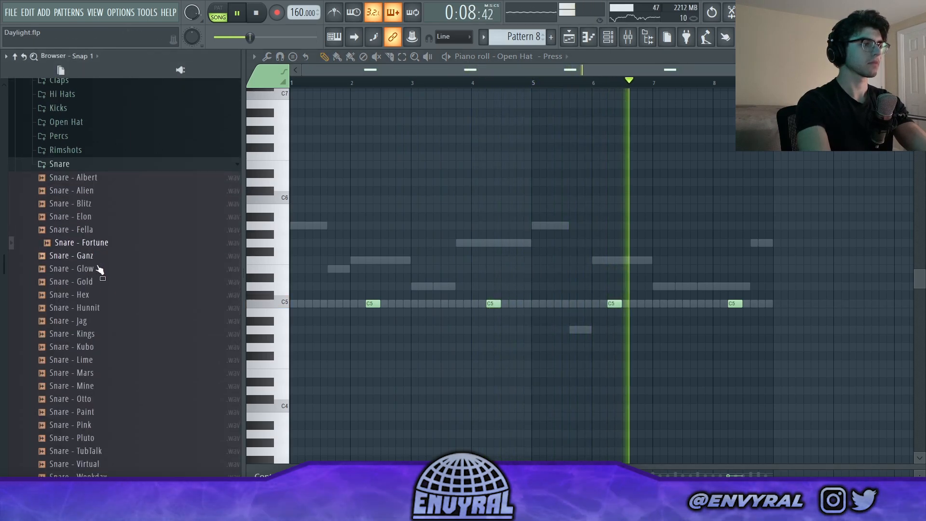
click(105, 285)
click(102, 309)
click(99, 322)
click(98, 335)
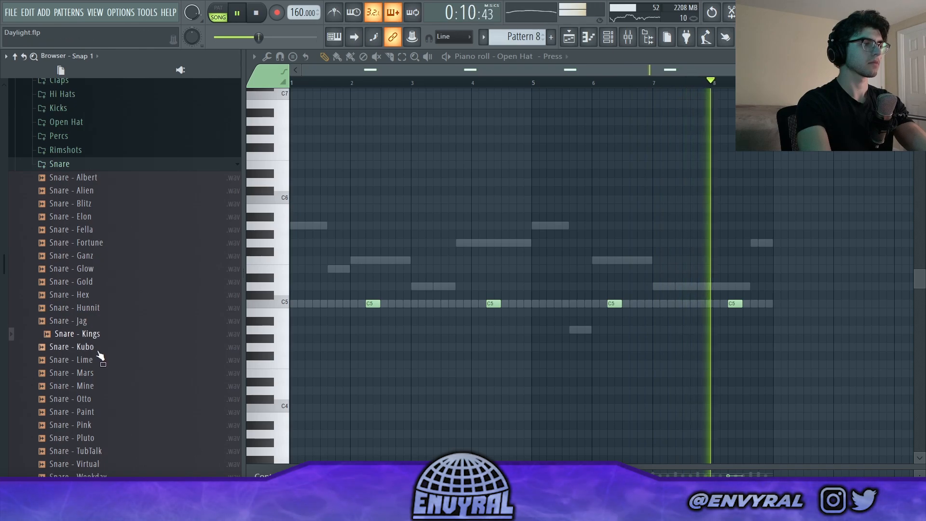
click(99, 348)
click(100, 374)
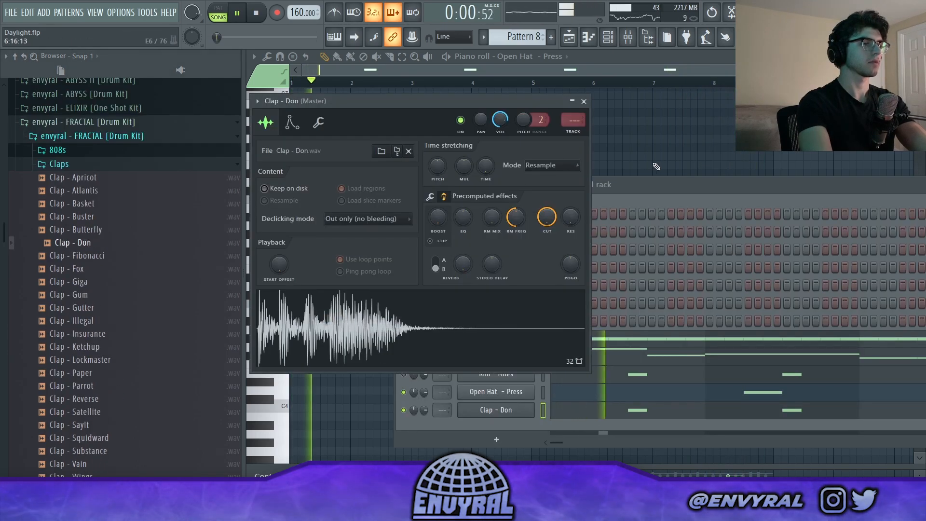
Step: Close the Clap - Don channel settings and collapse the FRACTAL kit's Claps folder
click(583, 100)
click(58, 164)
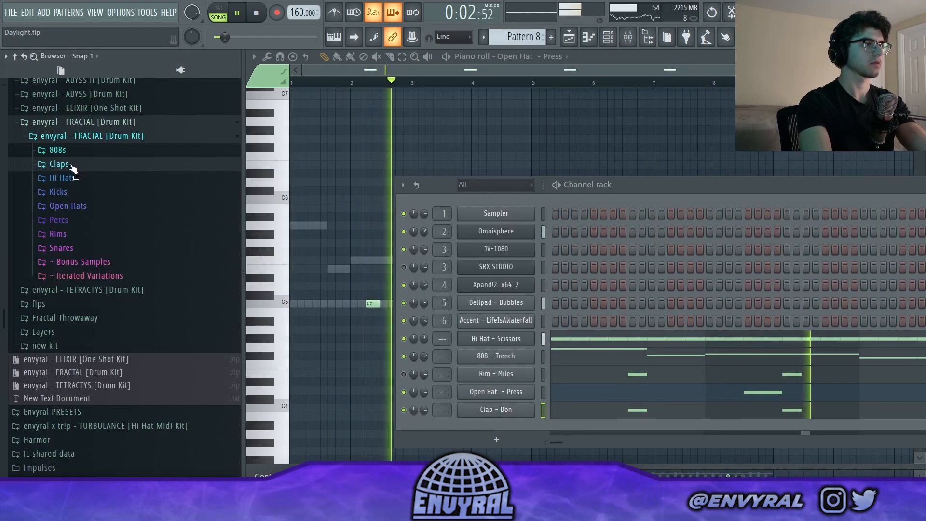
Step: Audition the FRACTAL kit's snares and add Snare - Toast with C5 hits on the third beat of every bar
click(62, 248)
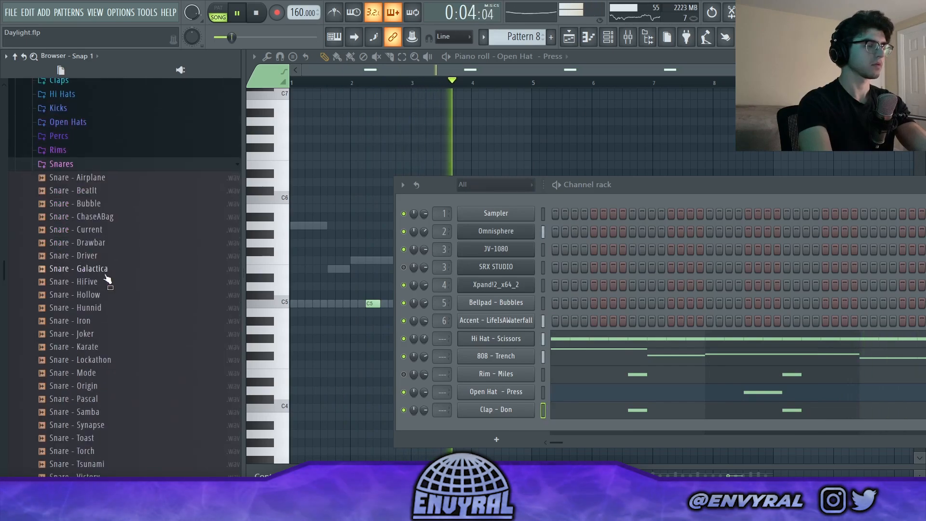
click(65, 165)
click(73, 166)
key(space)
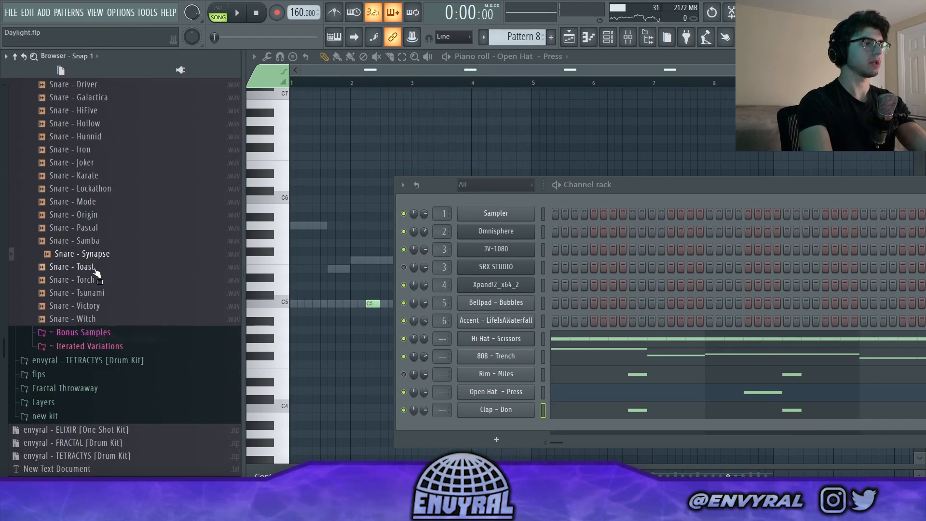
drag(522, 425, 522, 427)
right_click(522, 426)
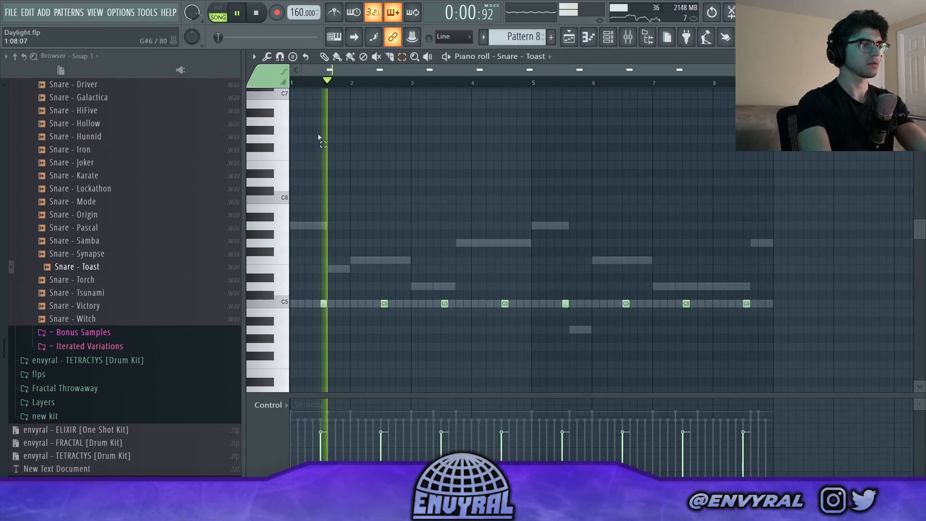
Step: Raise all the Snare - Toast notes in the piano roll to D5 and deselect them
key(ctrl+a)
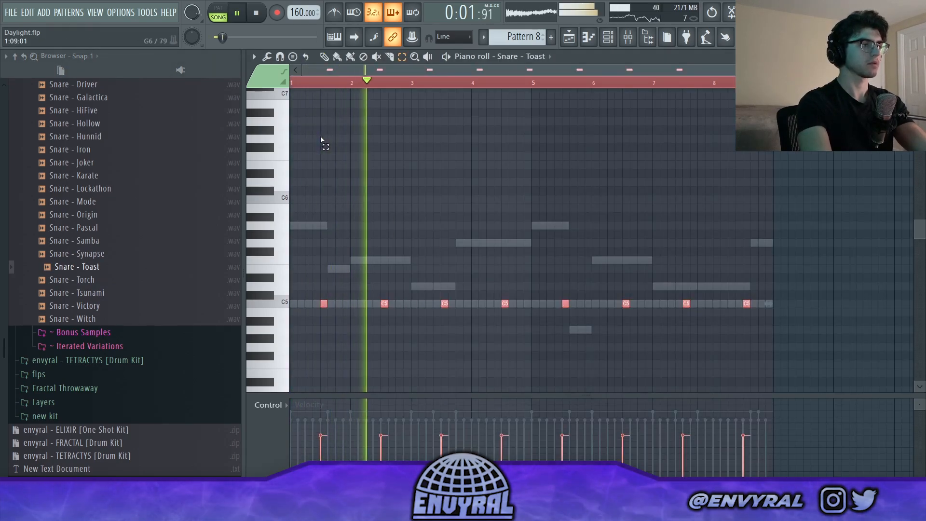
key(shift+Up)
key(shift+Up)
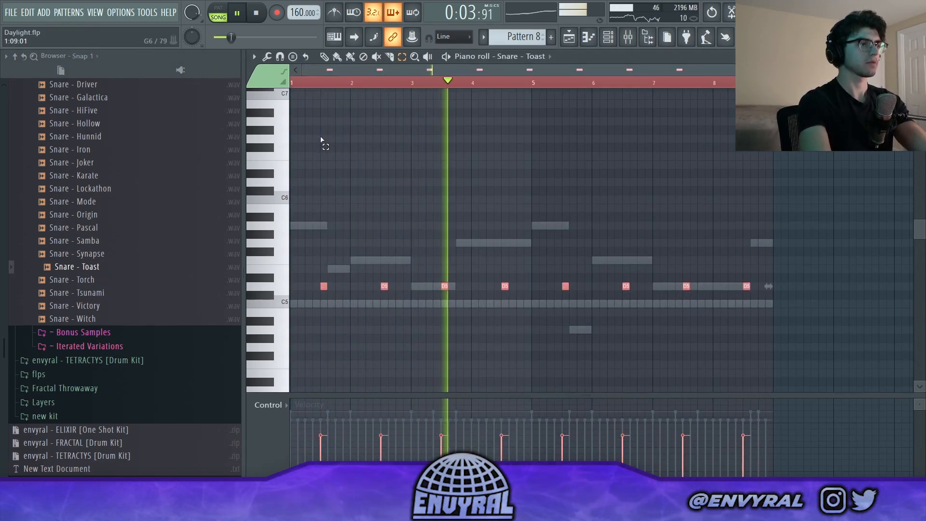
key(shift+Up)
key(shift+Down)
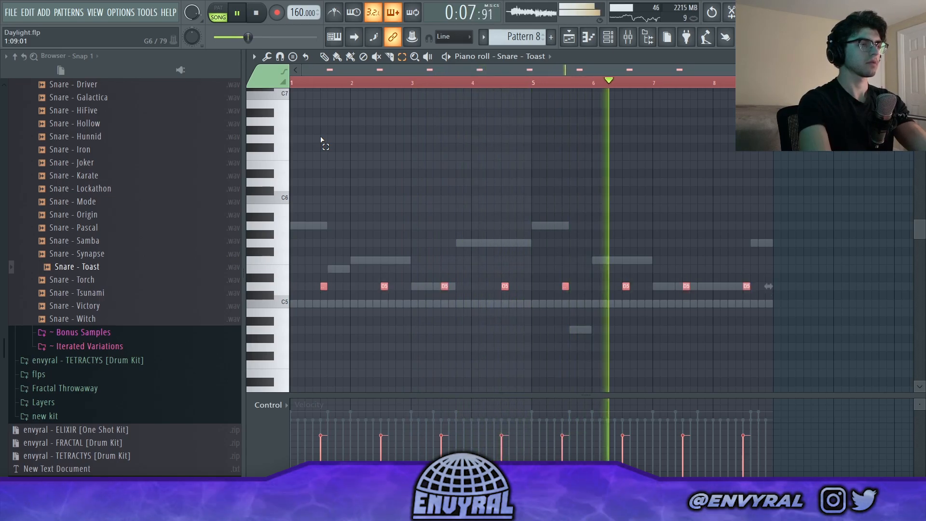
key(ctrl+d)
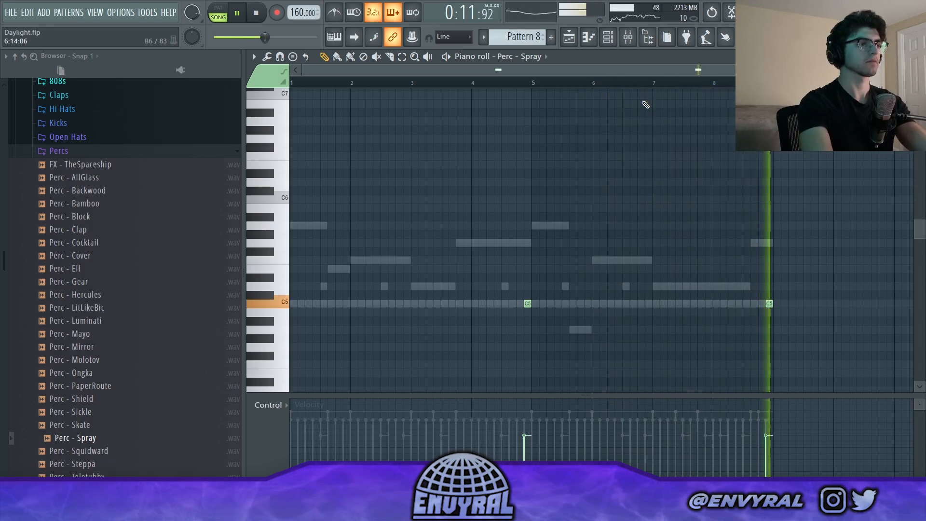
Step: Collapse the FRACTAL kit's Percs folder and add Kick - Cyber from its Kicks folder to the channel rack
click(611, 42)
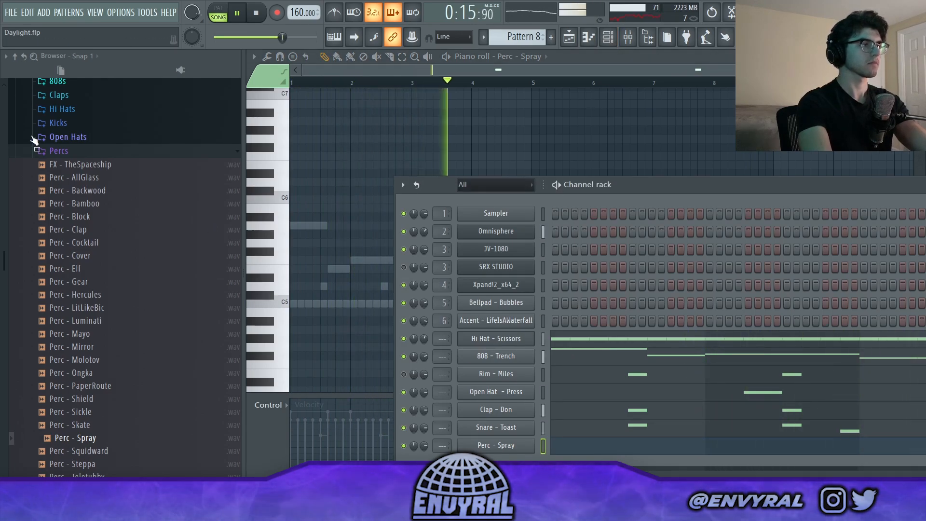
click(63, 151)
click(67, 124)
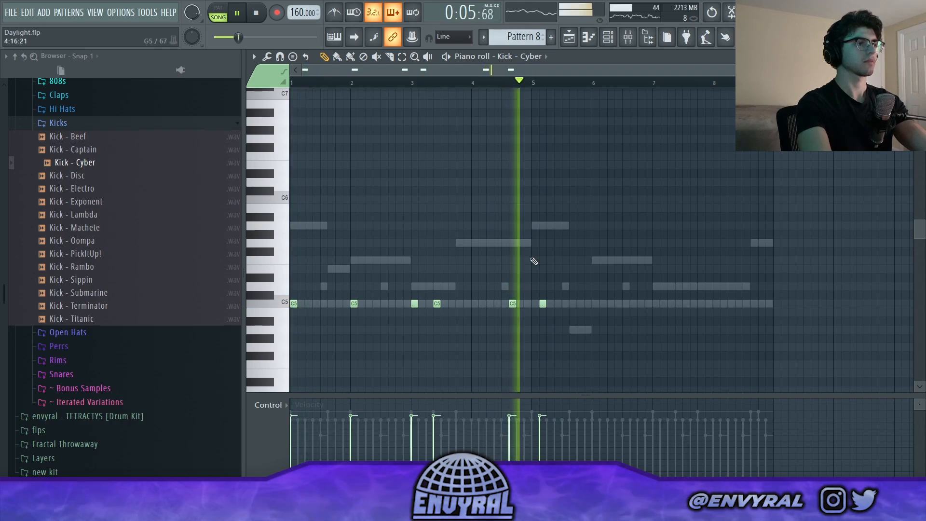
Step: Replace the Kick - Cyber note just after the start of bar 5 with a C5 note exactly on bar 5
right_click(542, 305)
click(535, 305)
key(space)
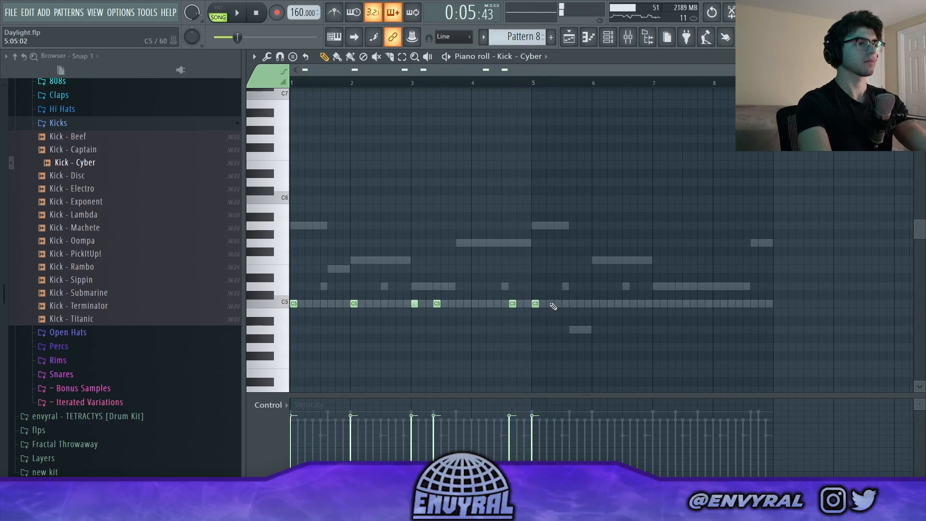
key(space)
Step: Add C5 kicks at step 11 of bar 5, the starts of bars 6 and 7, step 7 of bar 7 and step 11 of bar 8
click(572, 308)
click(596, 305)
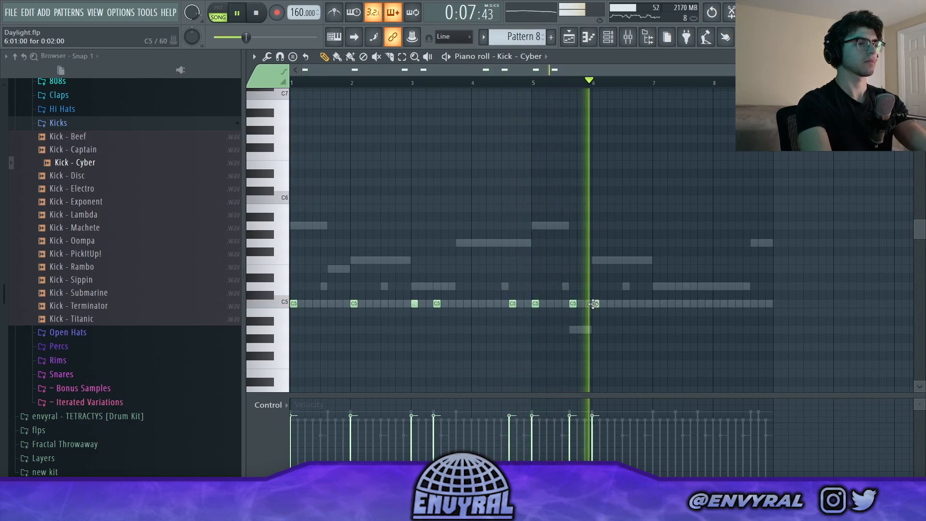
click(656, 304)
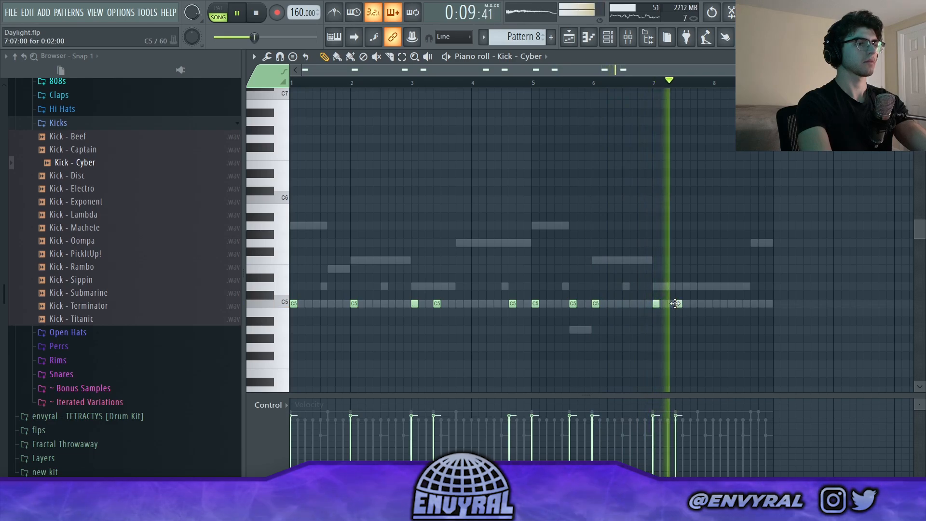
click(678, 304)
click(754, 304)
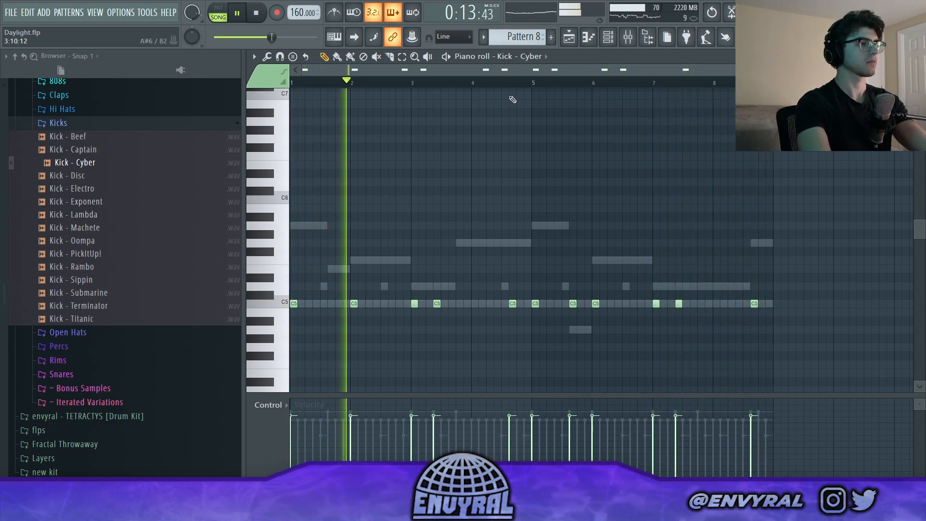
Step: Select the drum clips on tracks 6 to 13 in the playlist and duplicate them to bar 9
key(F6)
drag(531, 440, 502, 157)
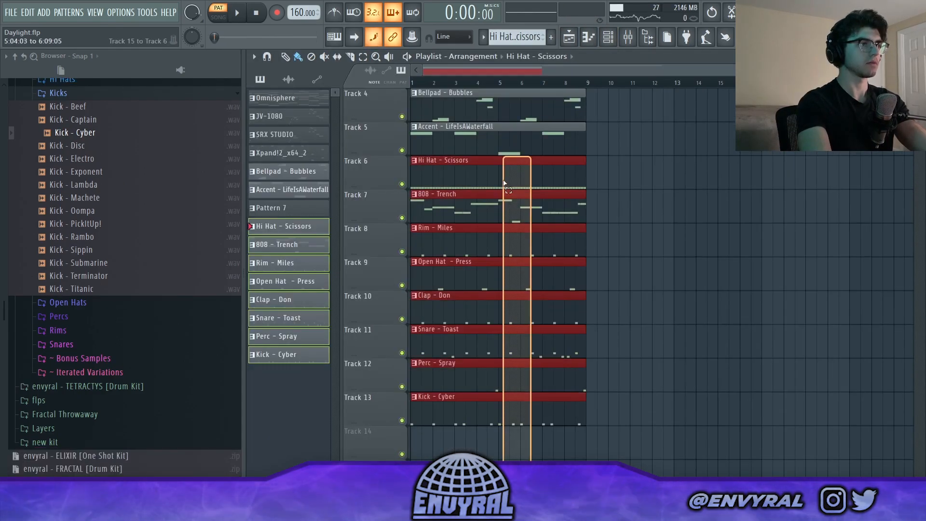
key(ctrl+b)
ctrl+click(631, 128)
Step: Make the Hi Hat - Scissors clip at bar 9 unique and open it in the piano roll
click(589, 160)
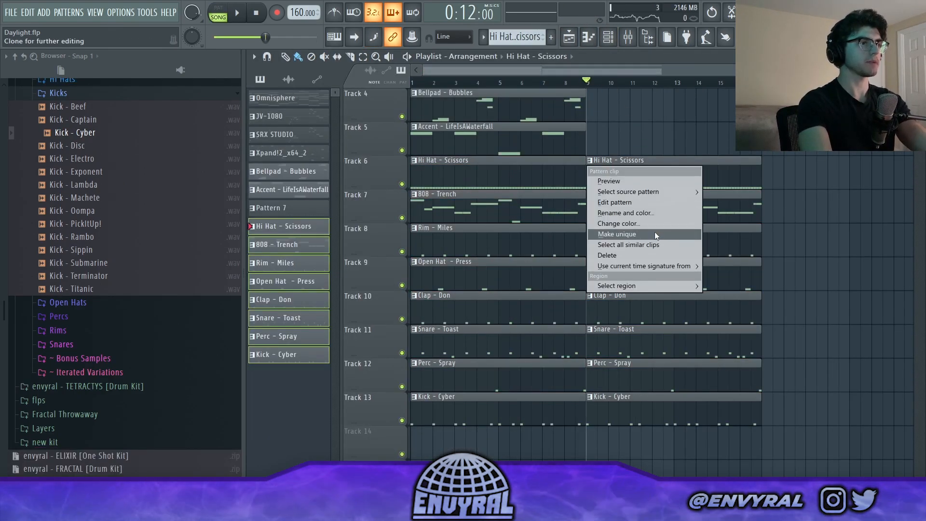
click(654, 232)
double_click(634, 185)
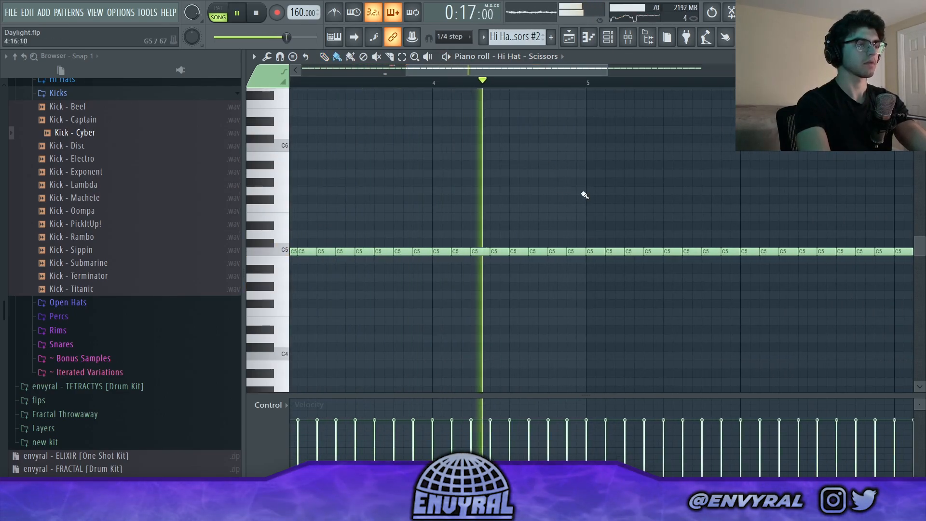
Step: Add a pair of A4 hi-hat notes near the end of bar 4 and repeat the pitched rolls in bars 5 to 8
scroll(549, 72, down, 2)
drag(548, 72, 598, 71)
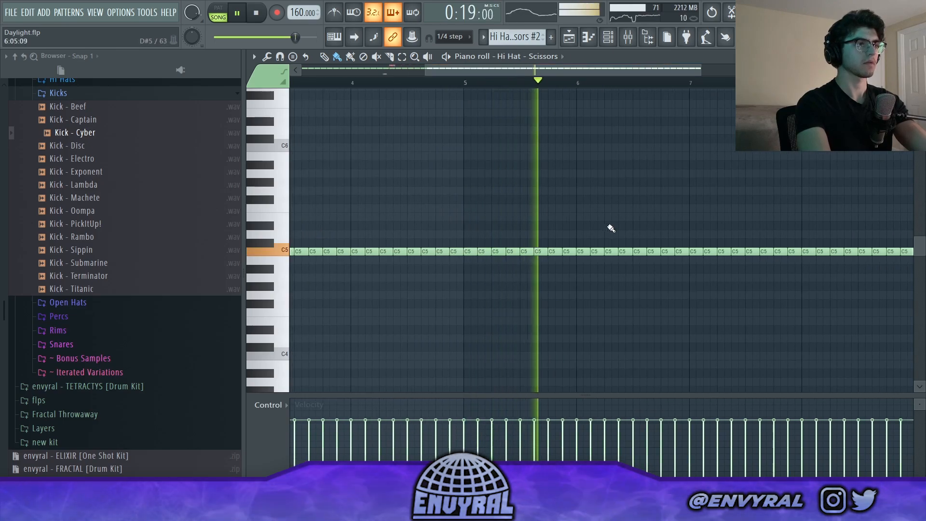
drag(606, 226, 631, 225)
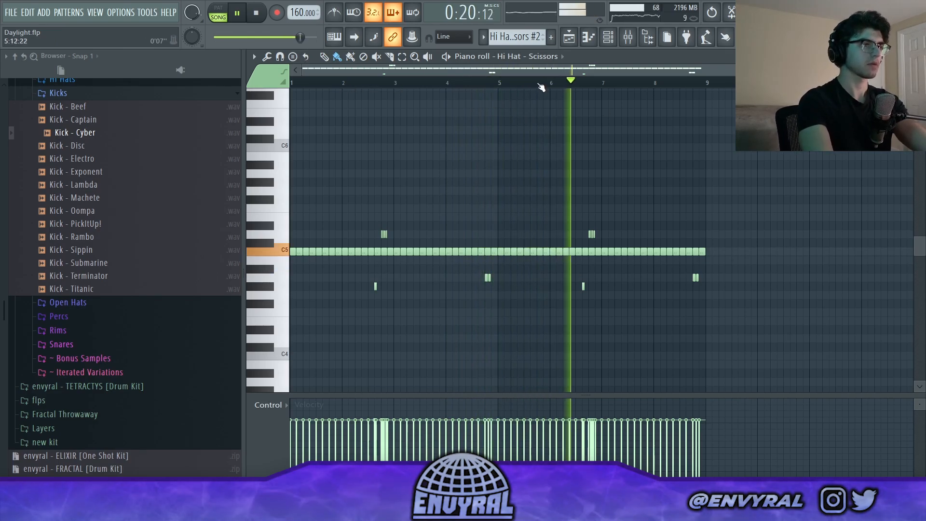
Step: Using a 1/6 step snap, add a D5 hi-hat roll and a closing G4 roll in bar 8, and set the snap back to Line
scroll(576, 85, up, 3)
scroll(576, 85, up, 2)
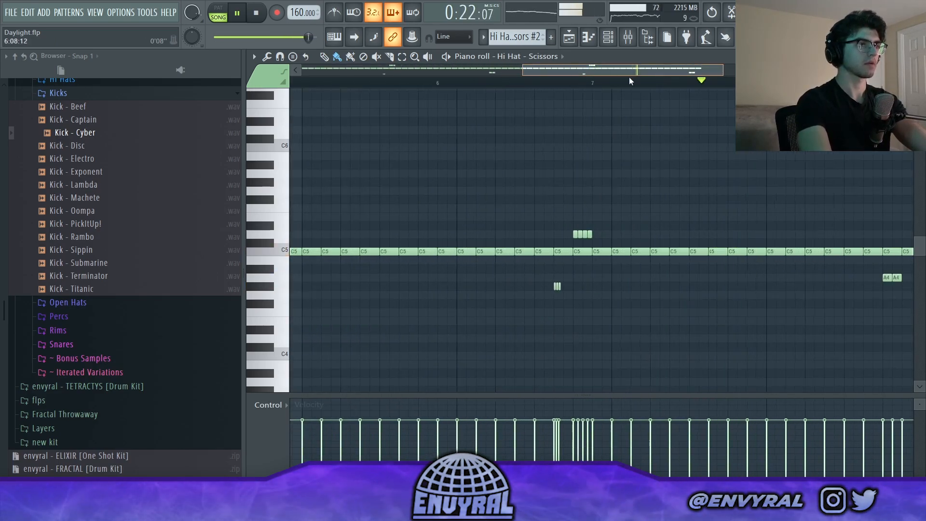
click(454, 36)
click(451, 86)
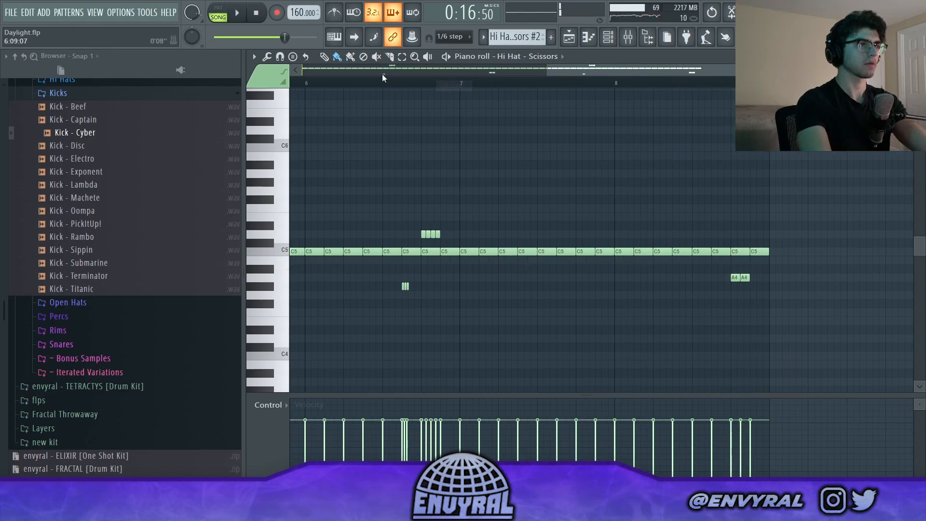
scroll(383, 80, up, 2)
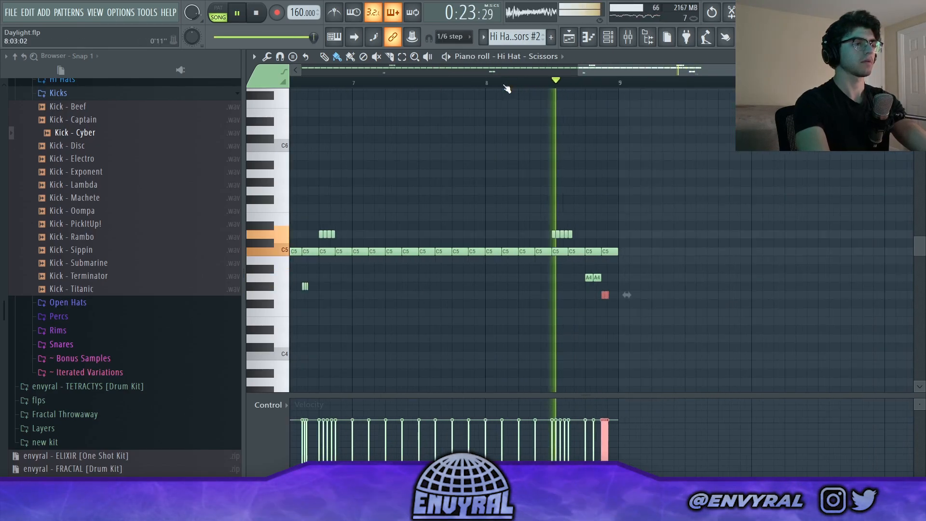
scroll(347, 88, down, 5)
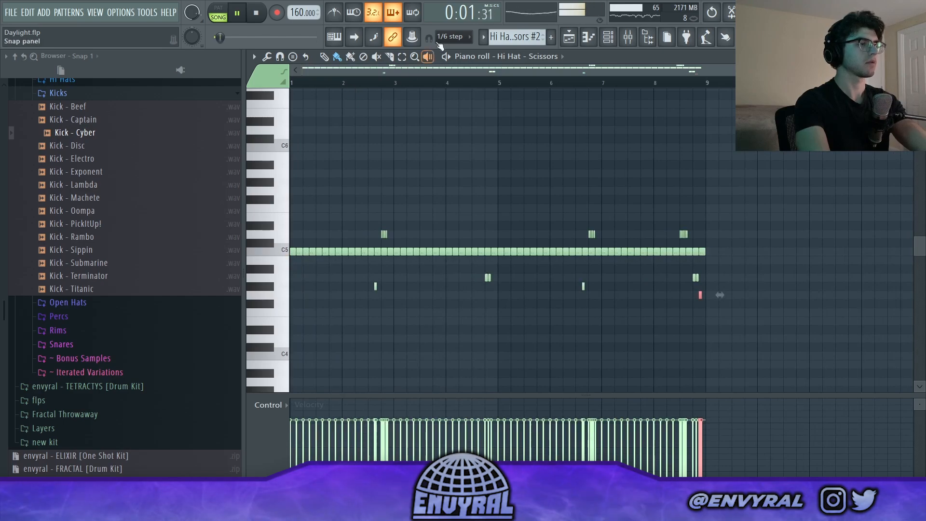
click(440, 43)
click(442, 49)
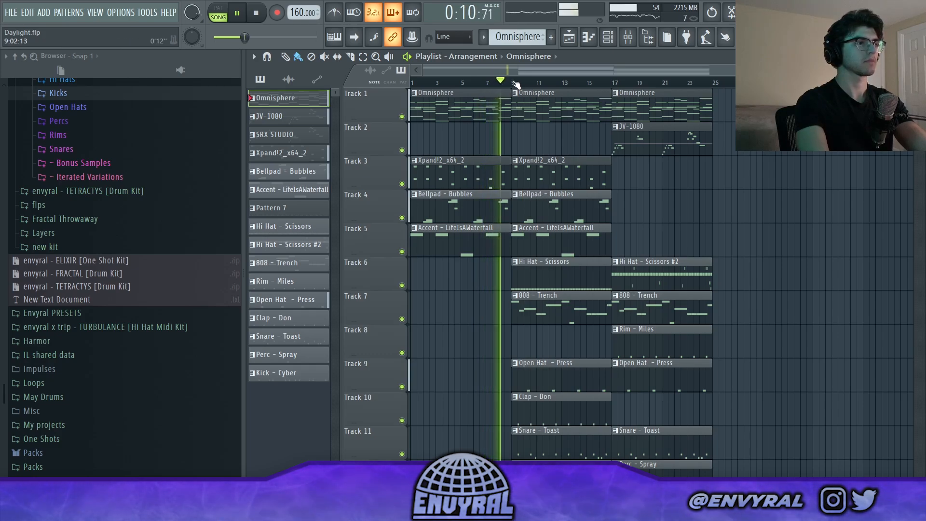
Step: Remove the Snare - Toast clip at bar 9 on track 11 and play back the arrangement from bar 17
scroll(588, 262, down, 3)
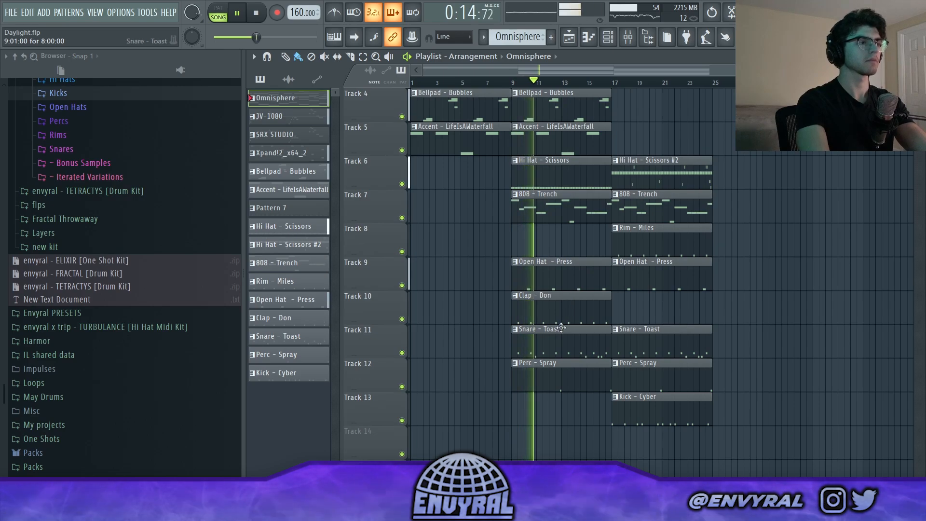
right_click(512, 352)
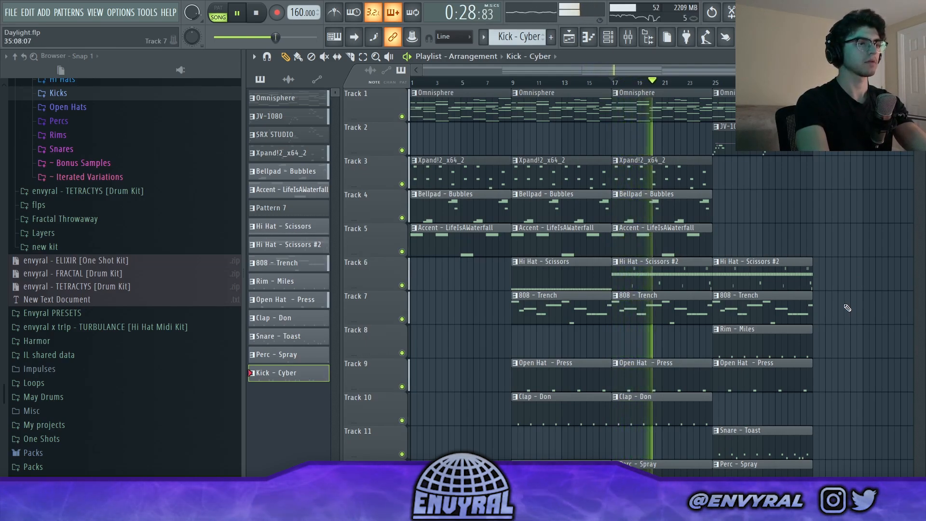
scroll(847, 308, down, 1)
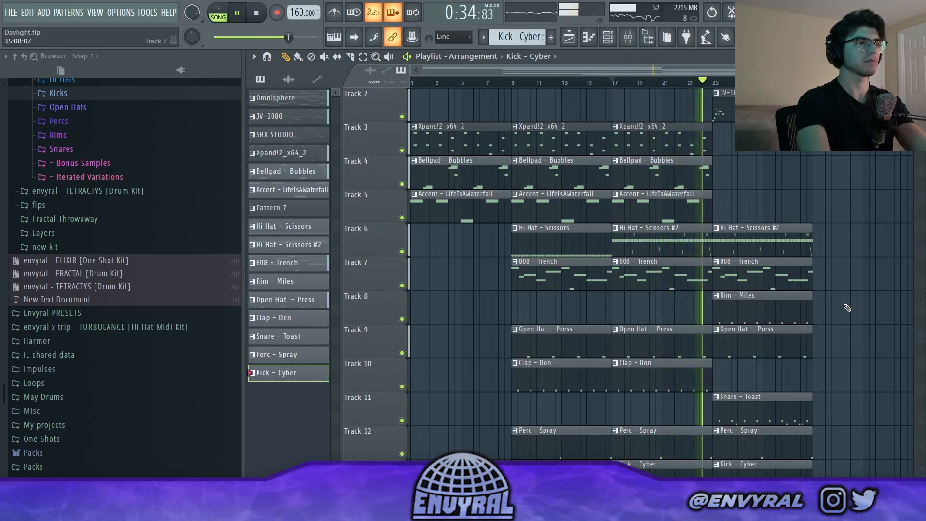
key(space)
scroll(848, 308, up, 1)
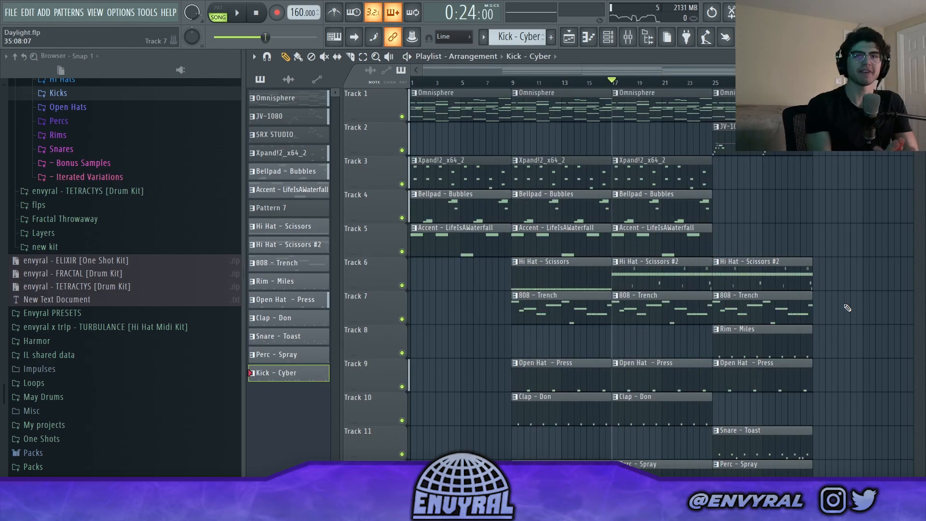